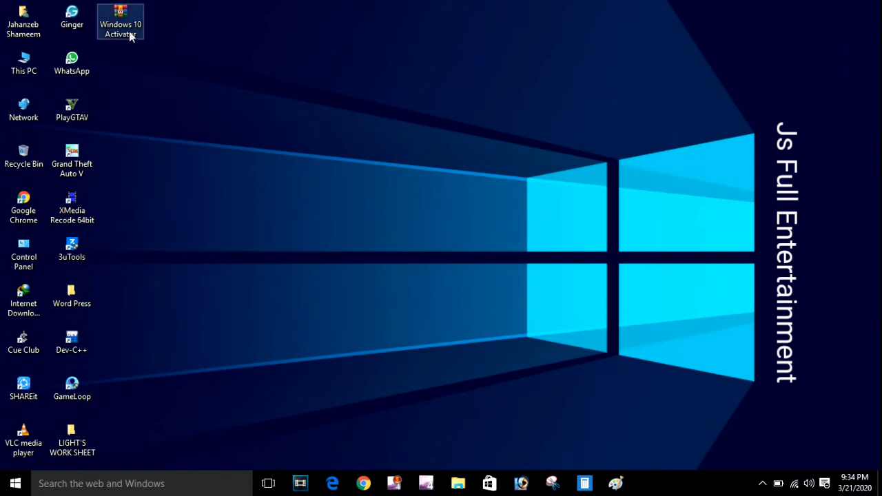
- Check the Windows activation status under Settings > Update & Security, then close Settings
right_click(129, 31)
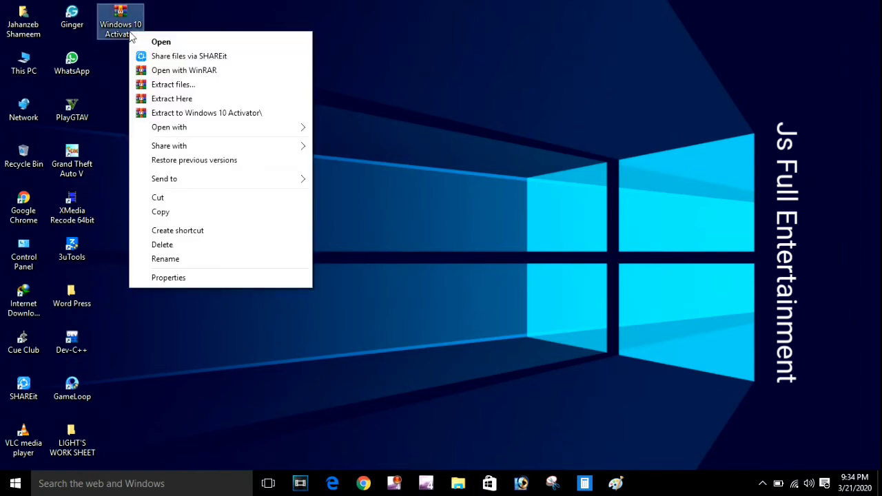
click(436, 108)
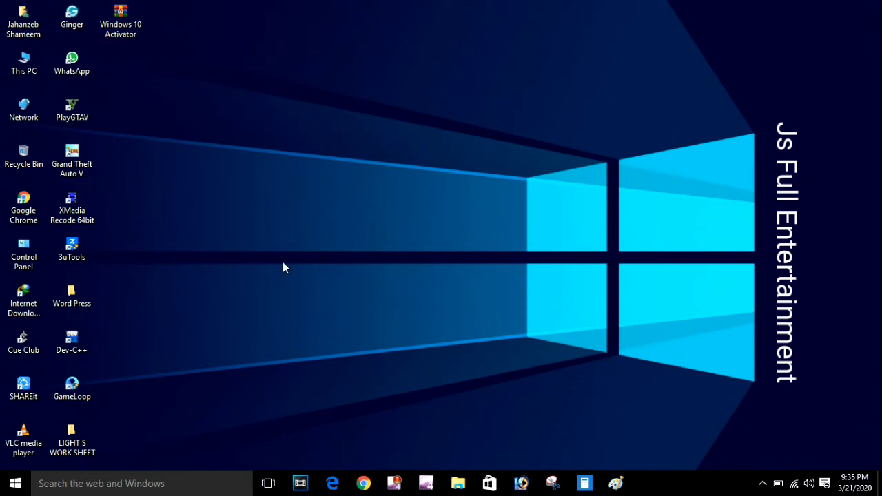
click(15, 483)
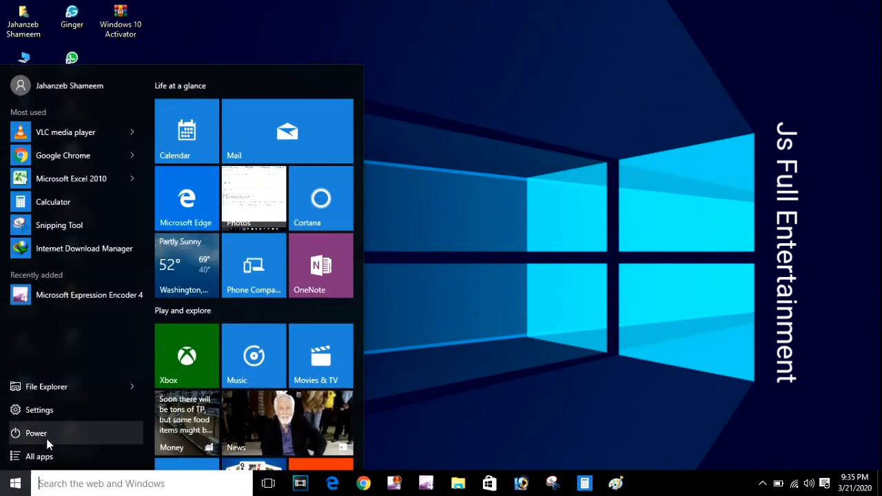
click(68, 416)
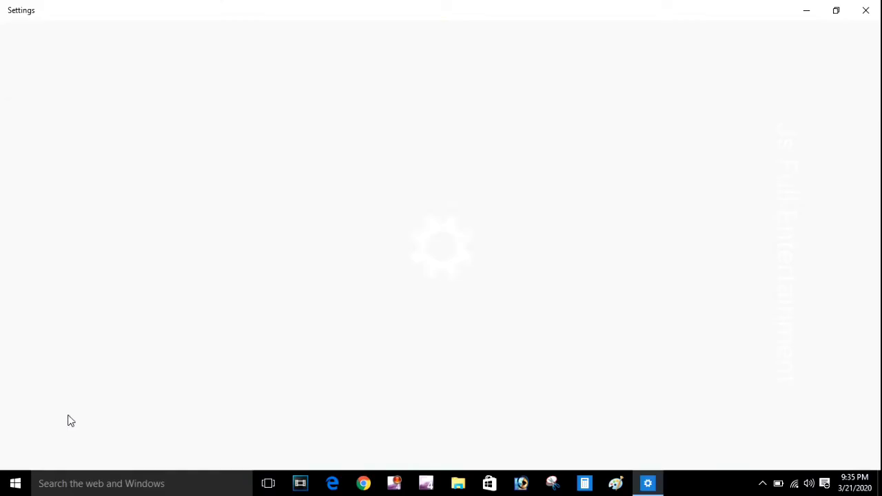
click(558, 279)
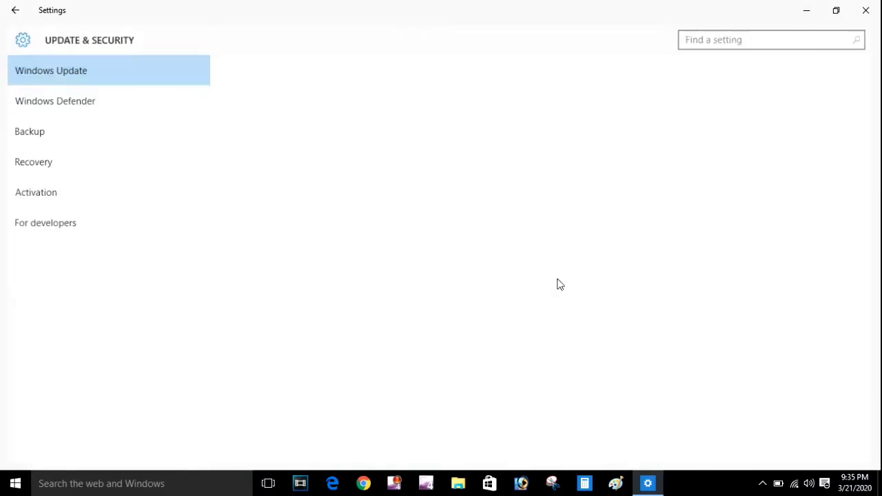
click(57, 201)
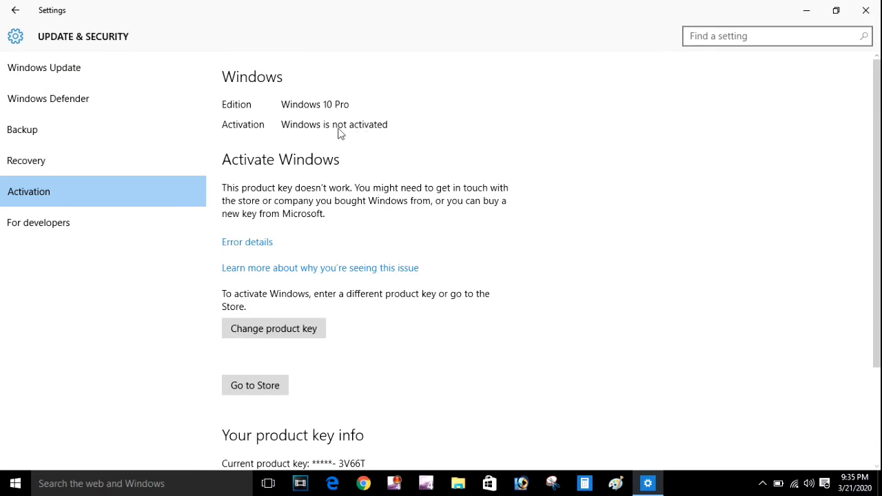
click(867, 11)
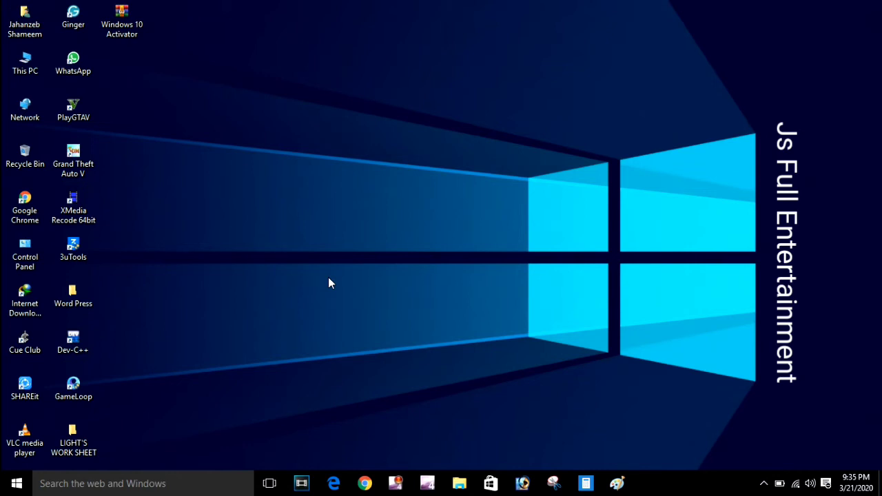
- Launch Run from Windows search and run gpedit.msc to open the Local Group Policy Editor
click(99, 483)
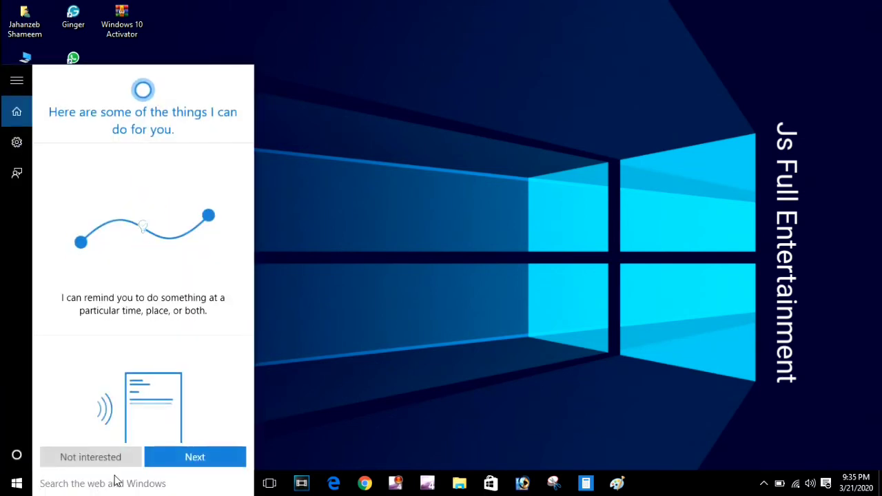
text(r)
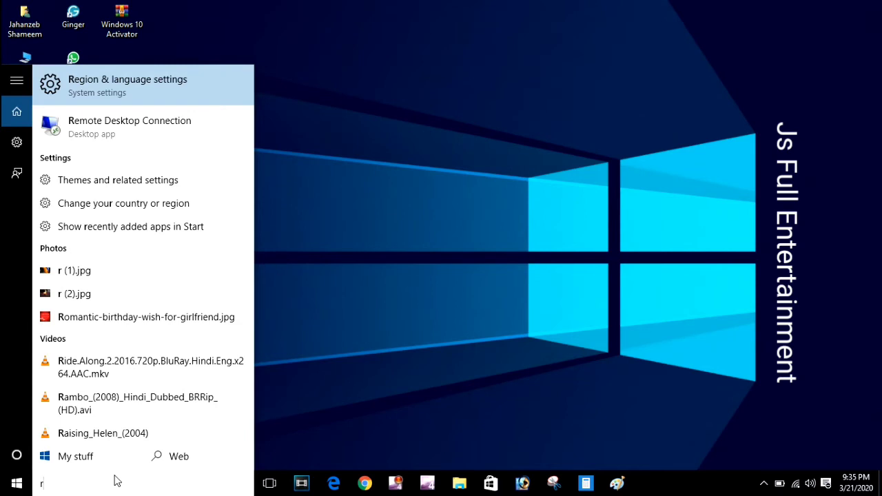
text(u)
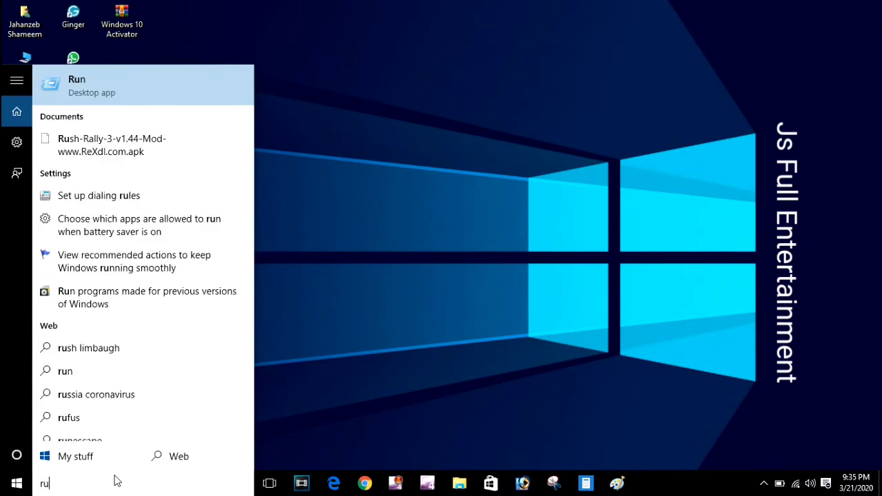
key(Return)
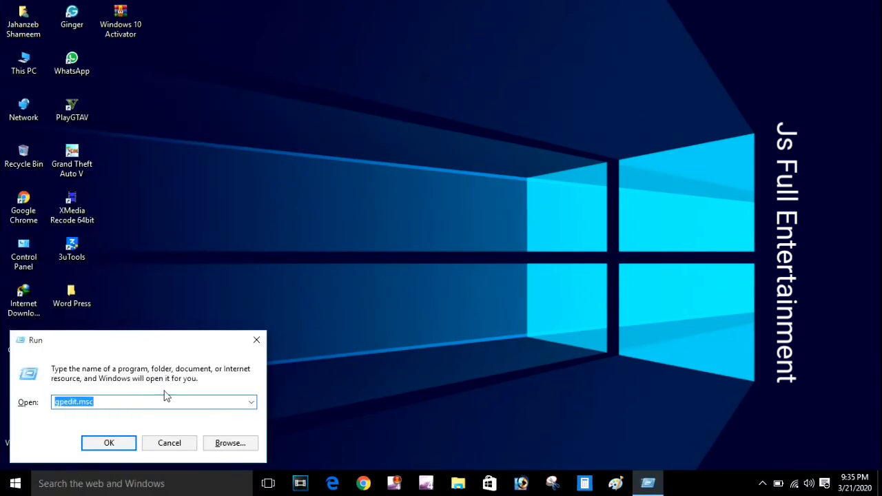
click(144, 401)
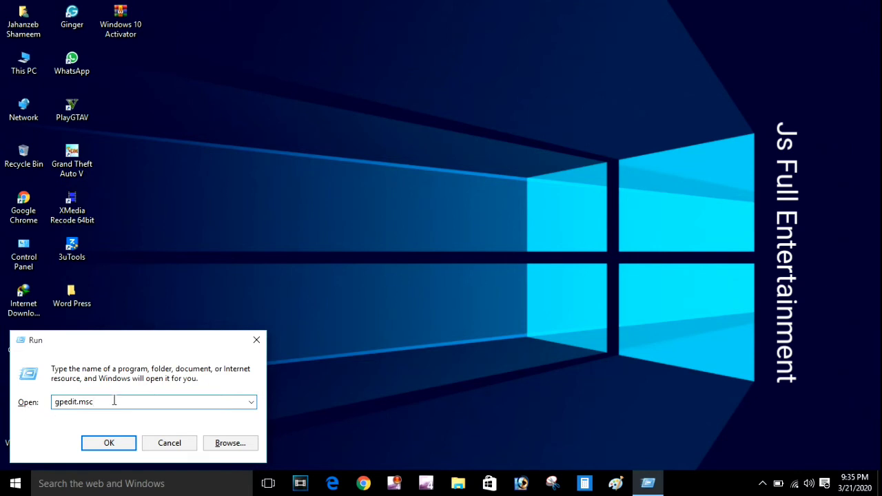
click(123, 441)
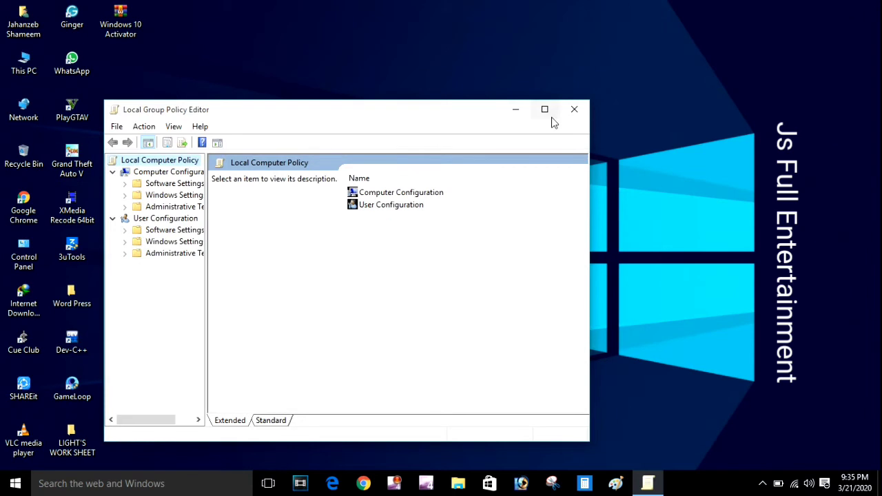
- Maximize the policy editor, widen the tree pane, and expand Administrative Templates and System
click(542, 110)
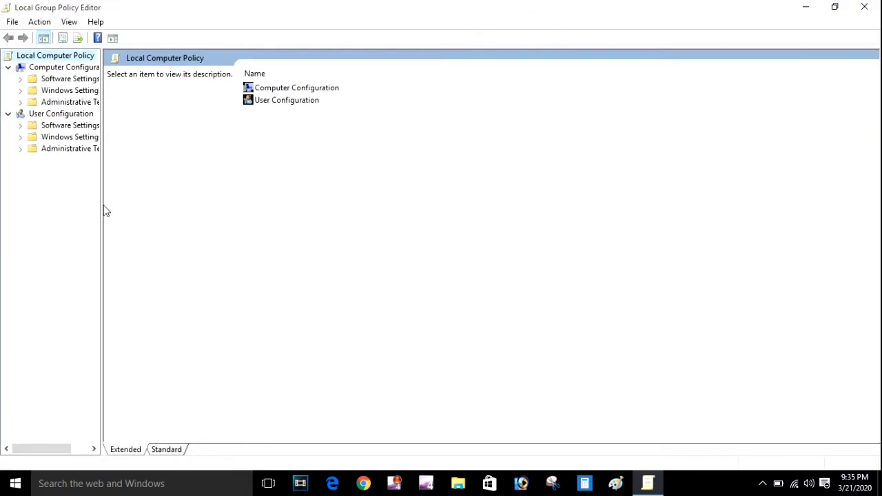
drag(103, 207, 211, 209)
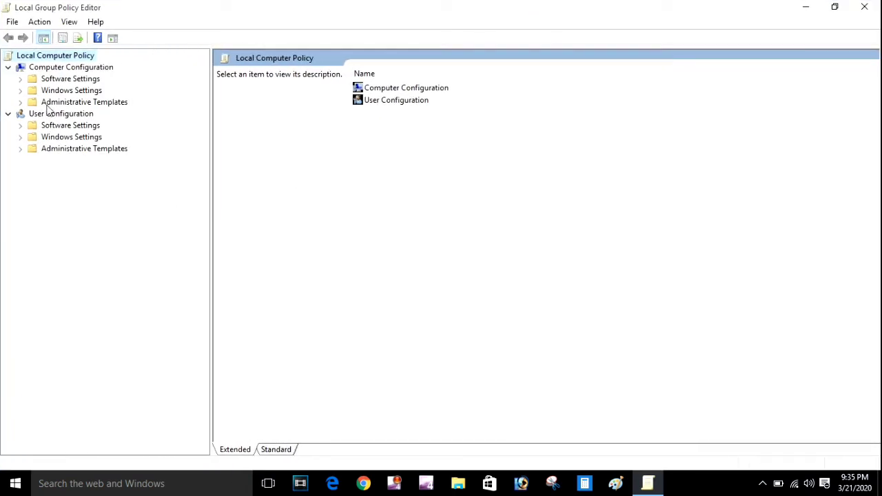
click(21, 102)
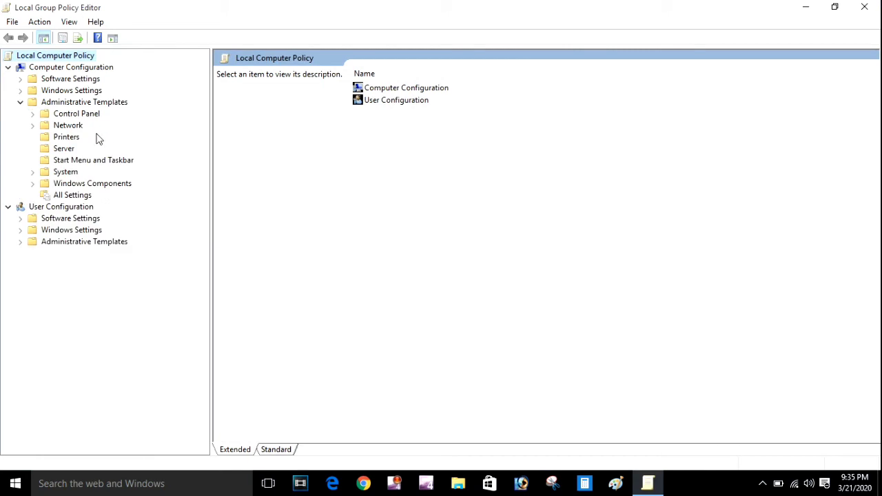
click(33, 175)
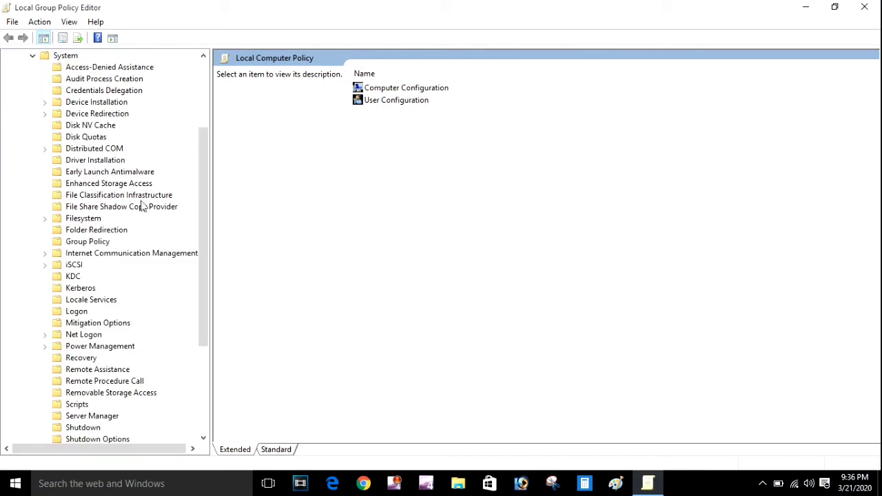
- Expand Windows Components and then the Windows Defender folder in the tree
drag(206, 213, 216, 305)
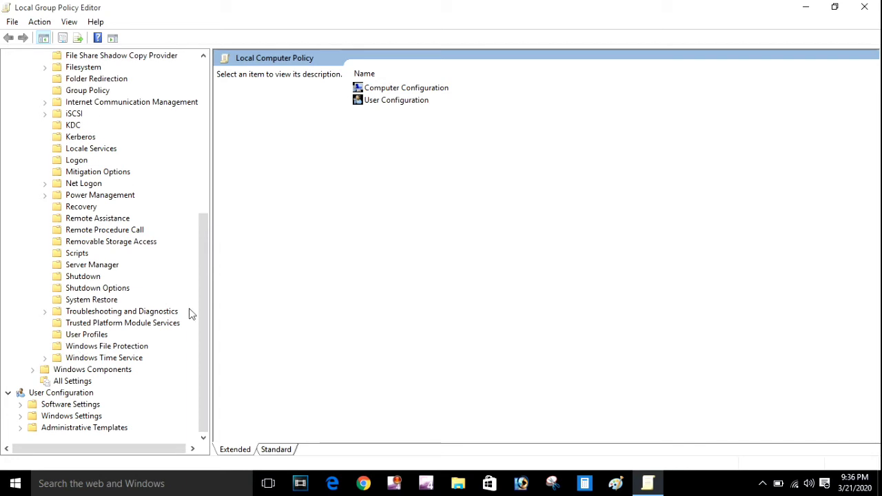
drag(200, 345, 231, 366)
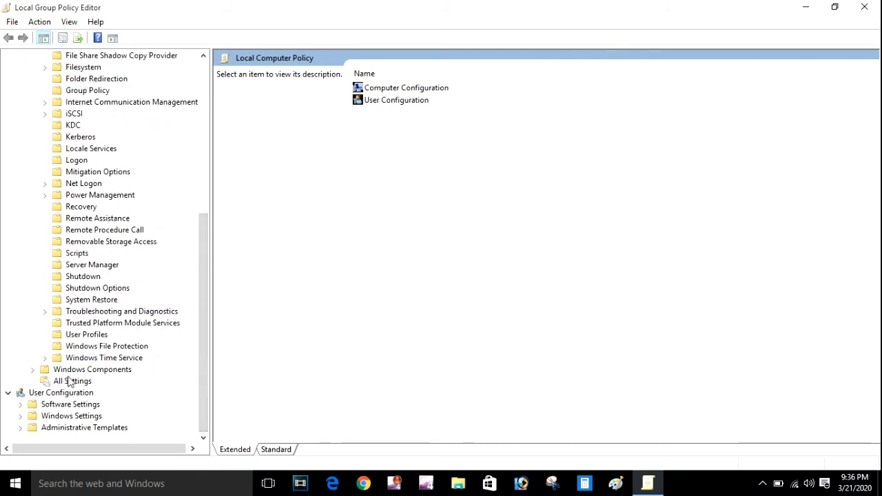
click(33, 370)
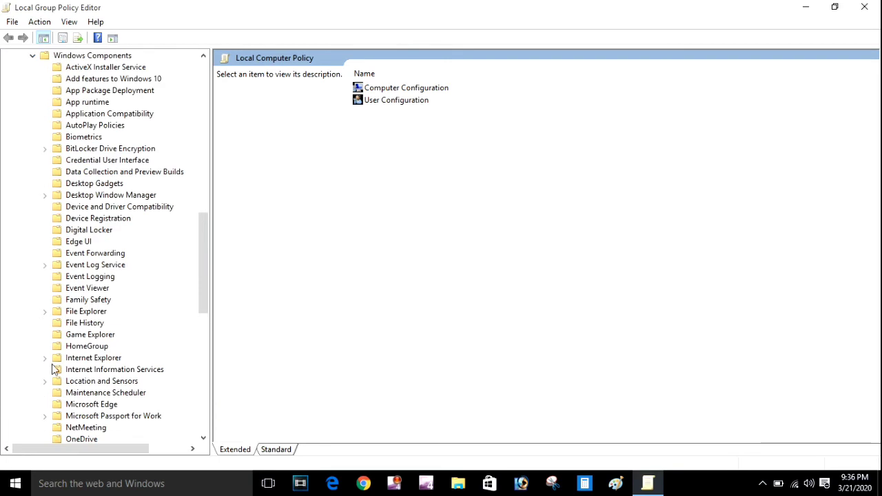
drag(205, 280, 216, 392)
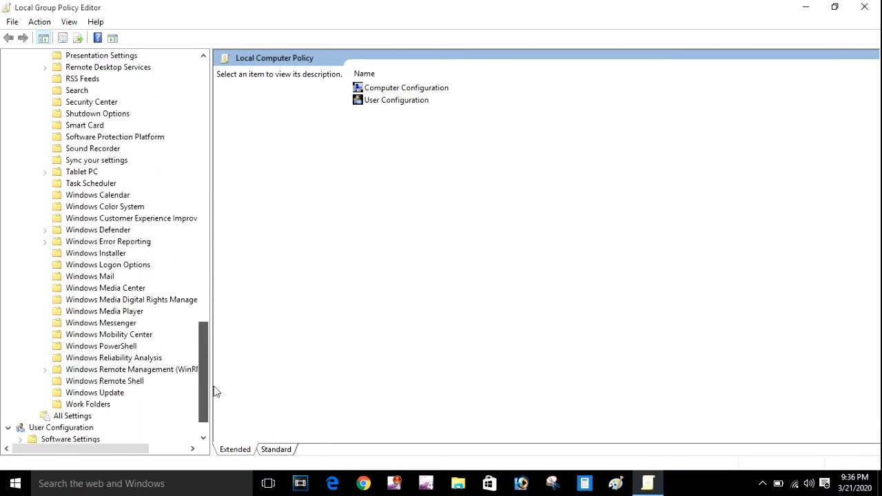
click(46, 232)
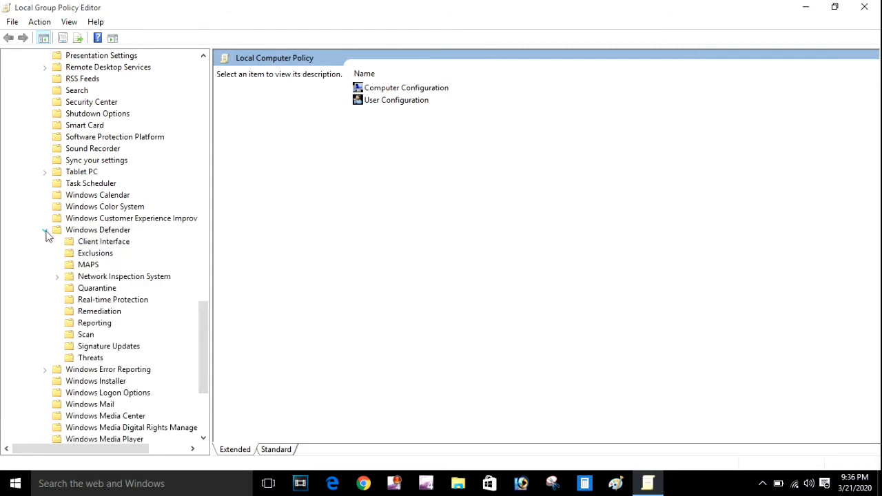
- List the Windows Defender policies and open the Turn off Windows Defender setting, then dismiss it
click(103, 232)
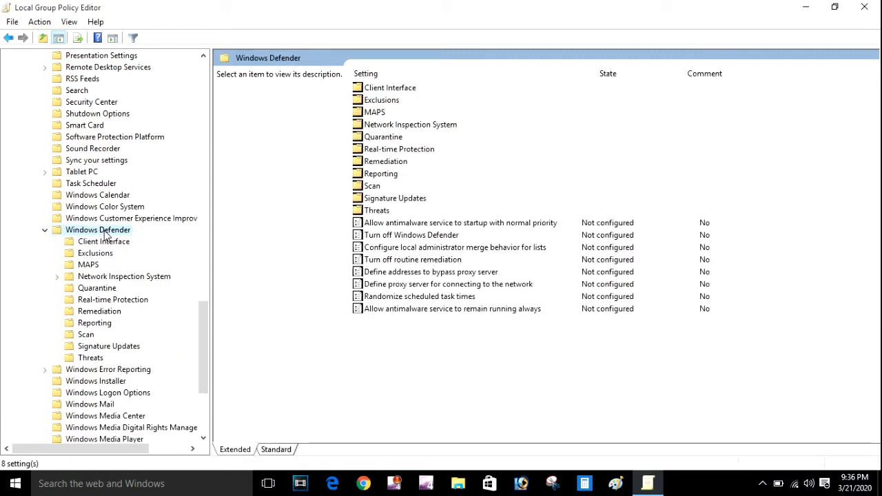
click(395, 237)
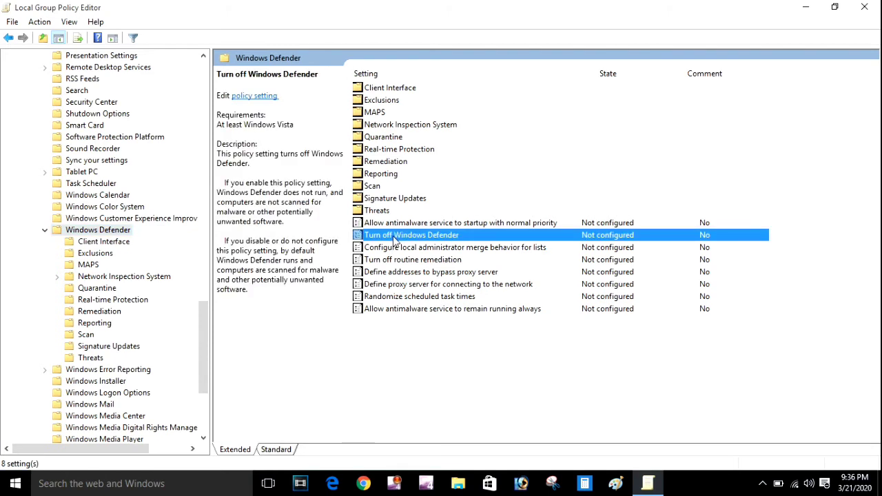
double_click(393, 238)
key(Escape)
- Reopen the Turn off Windows Defender policy and switch it to Enabled
double_click(393, 239)
drag(128, 51, 160, 49)
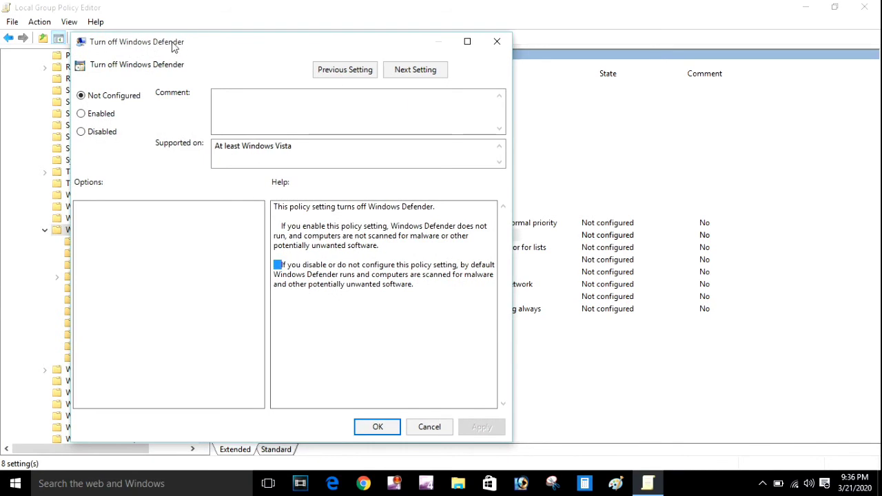
click(87, 118)
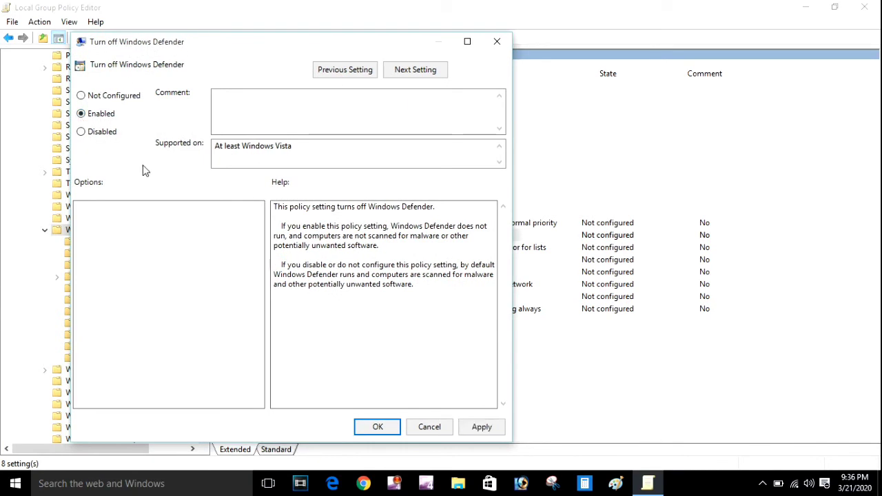
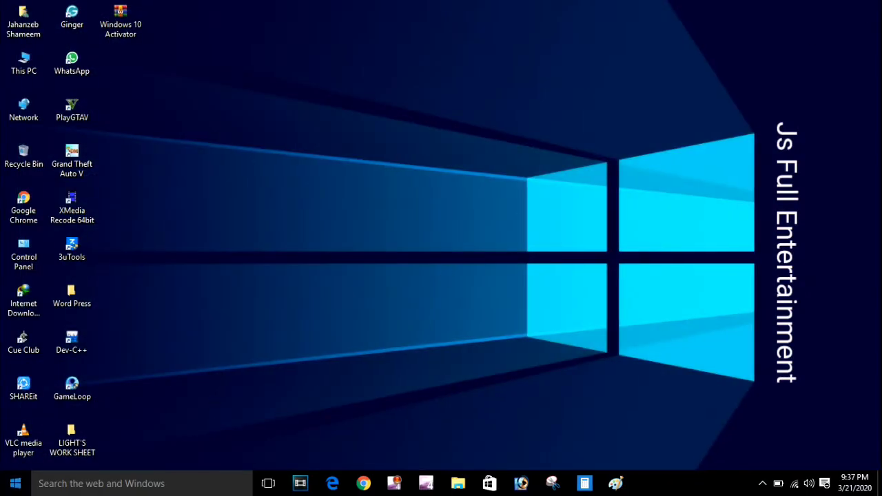
- Review the Windows Defender protection settings under Update & Security, then close Settings
click(15, 483)
click(62, 410)
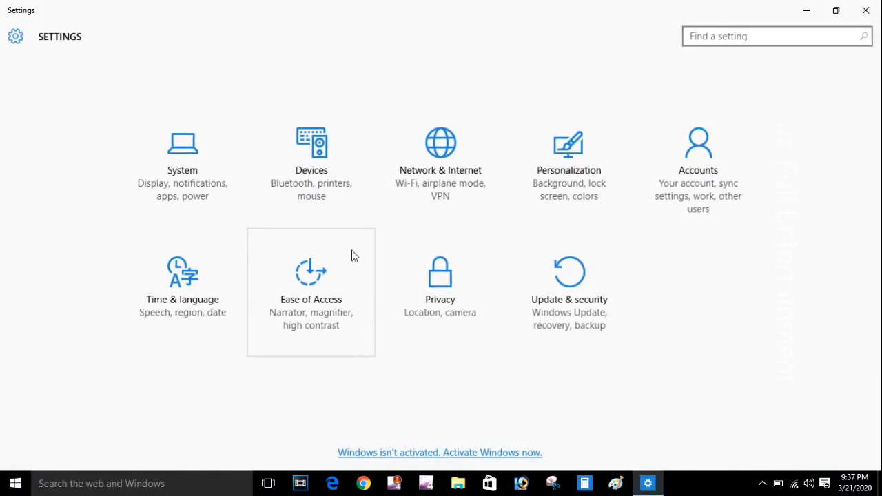
click(584, 304)
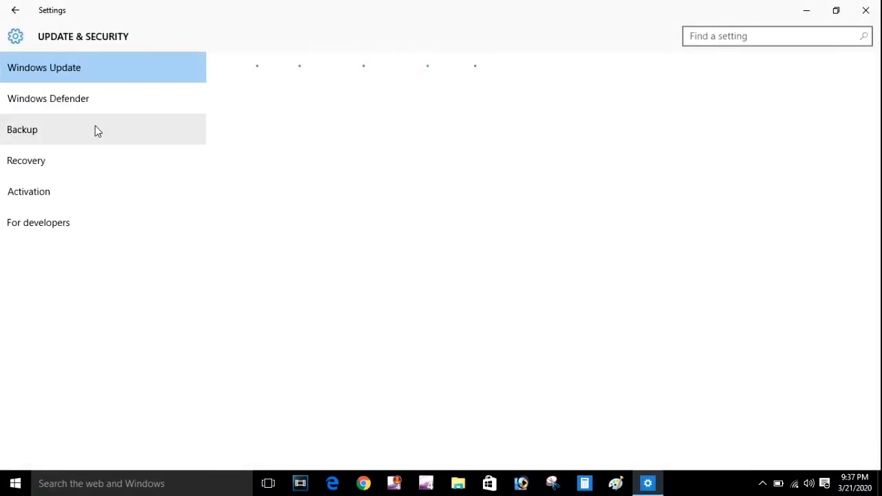
click(76, 107)
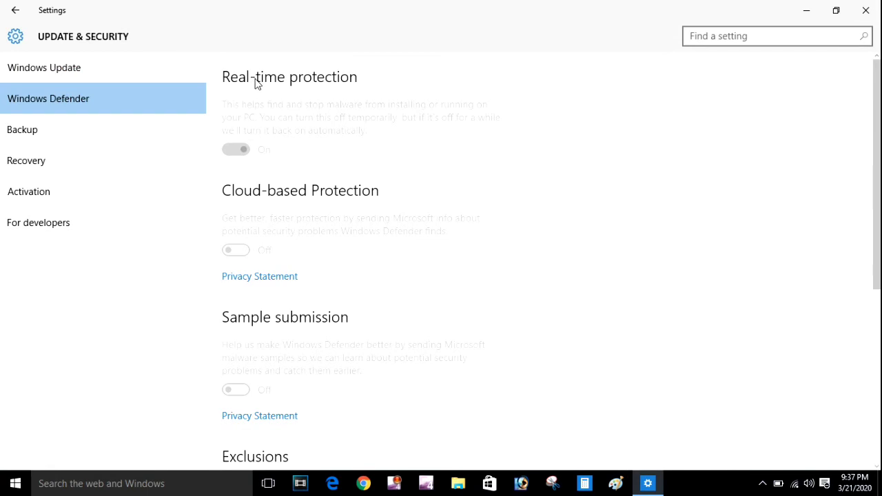
scroll(879, 241, down, 4)
click(867, 9)
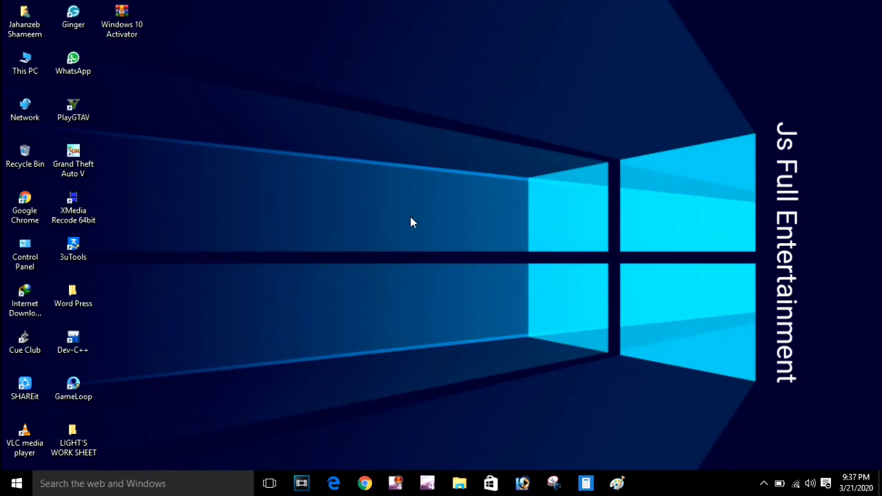
- Open the Windows 10 Activator archive in WinRAR, dismiss the licence reminder, and close it
right_click(119, 28)
click(135, 35)
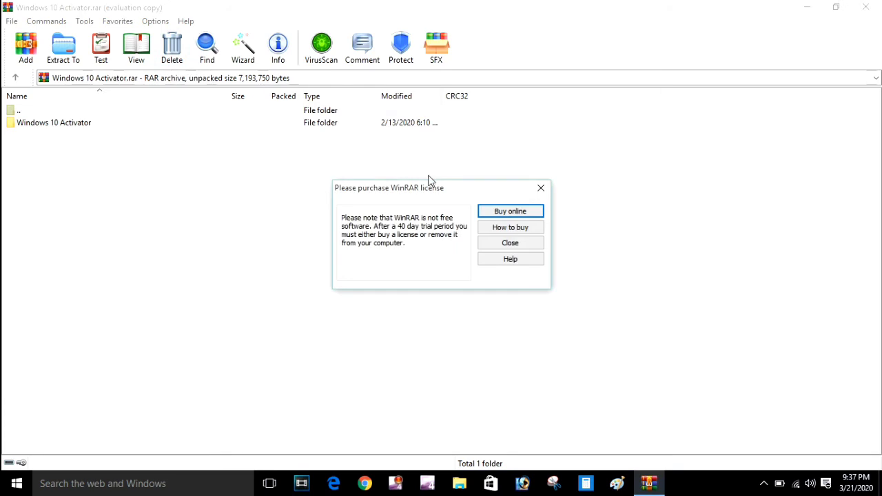
click(541, 188)
click(865, 7)
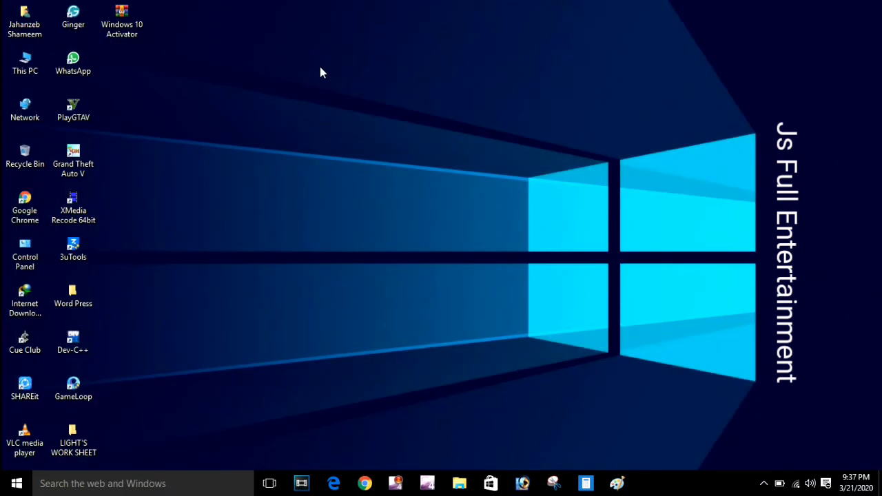
- Extract the archive onto the desktop and open the new Windows 10 Activator folder
right_click(107, 35)
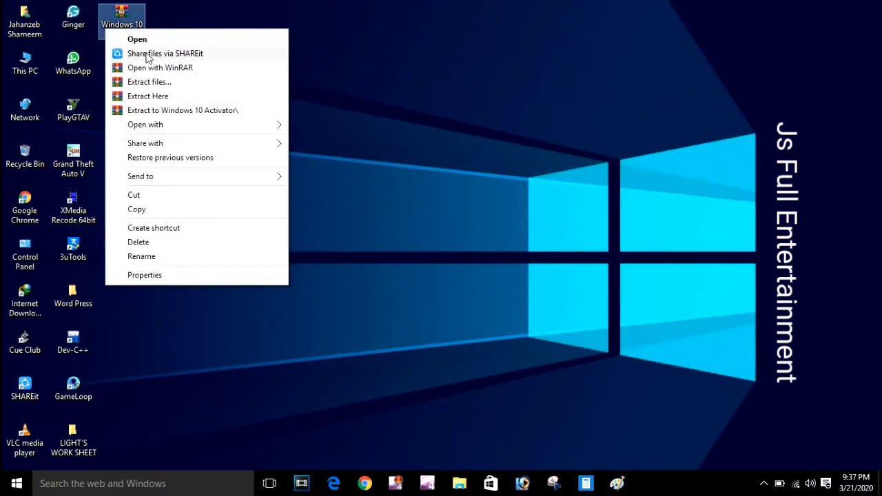
click(170, 97)
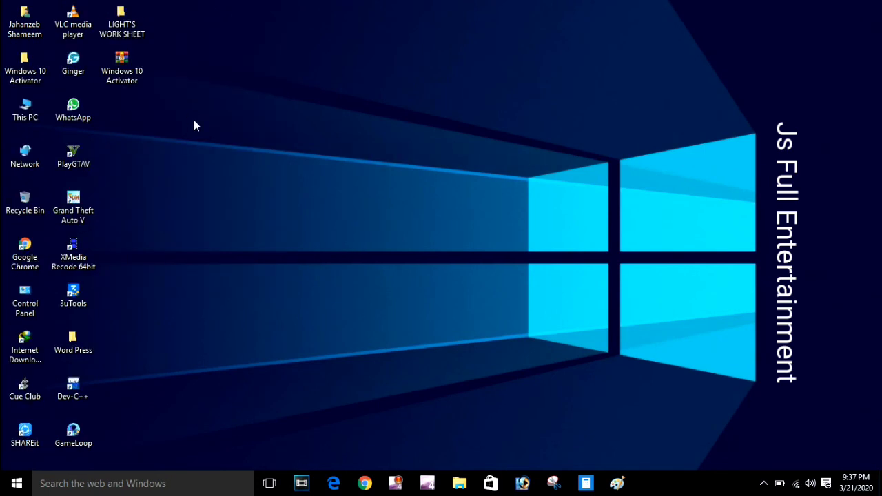
drag(32, 75, 123, 116)
double_click(133, 69)
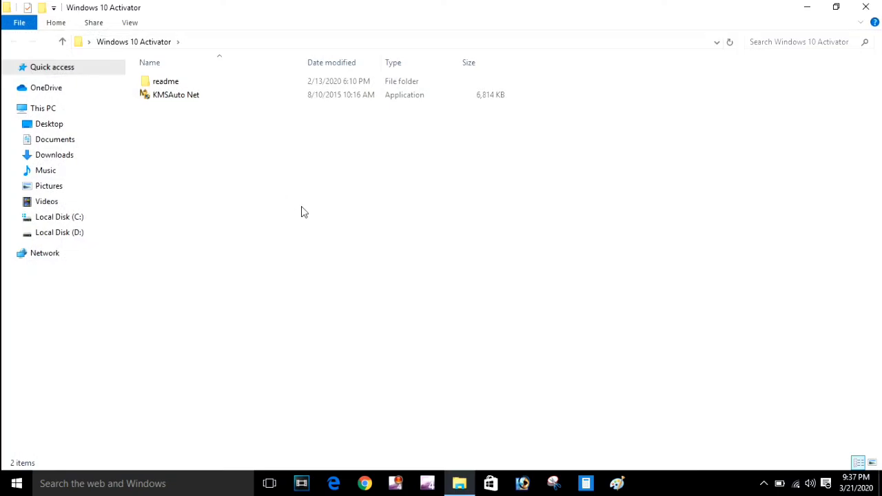
- Activate Windows with KMSAuto Net's Activation options and accept creating the 10-day reactivation task
double_click(202, 101)
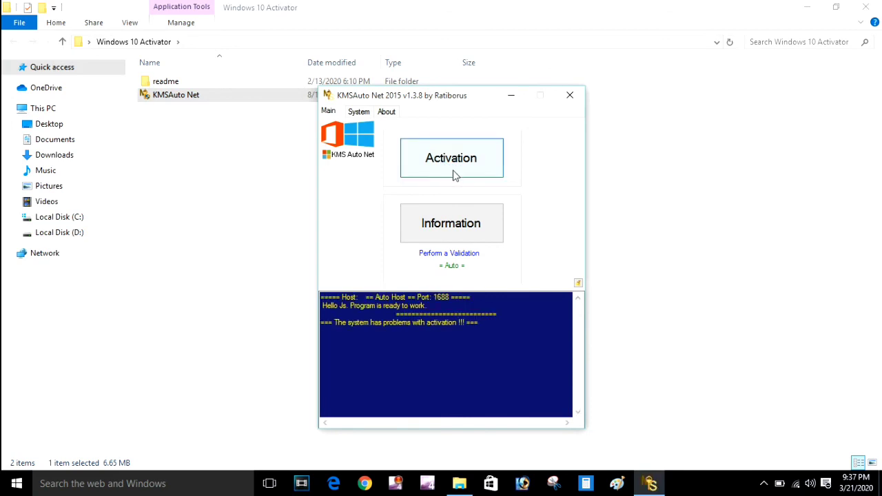
click(453, 174)
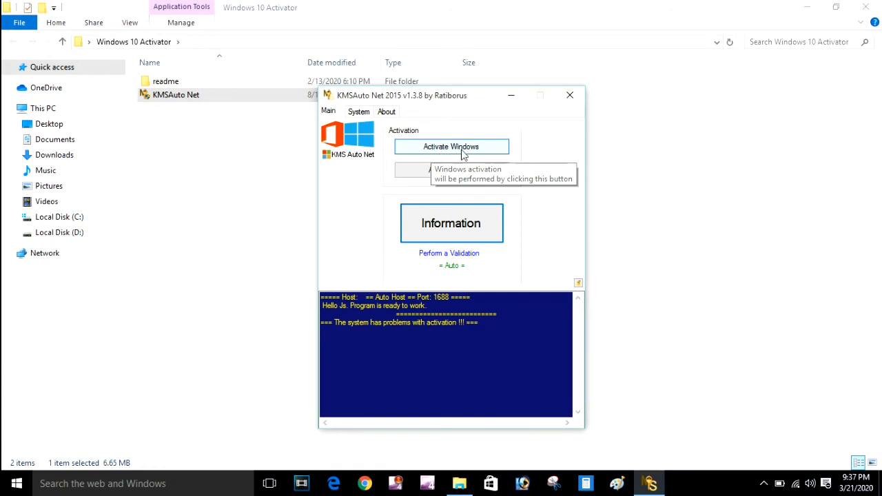
click(462, 154)
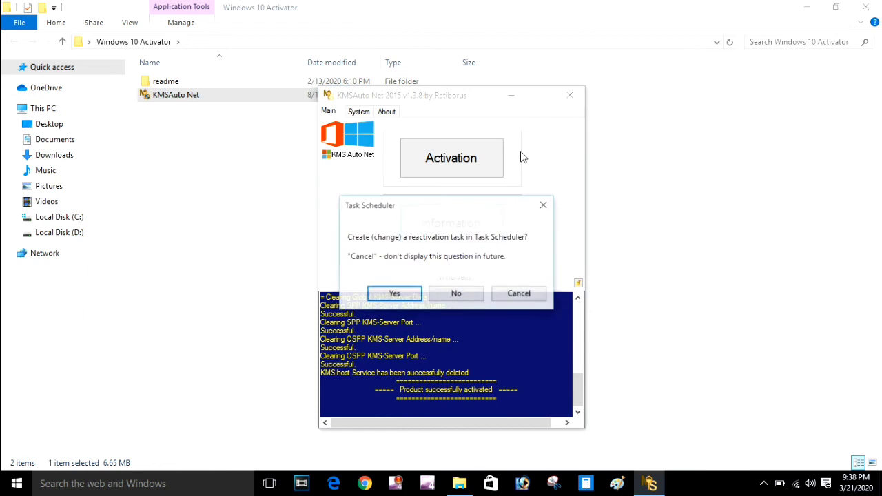
click(399, 295)
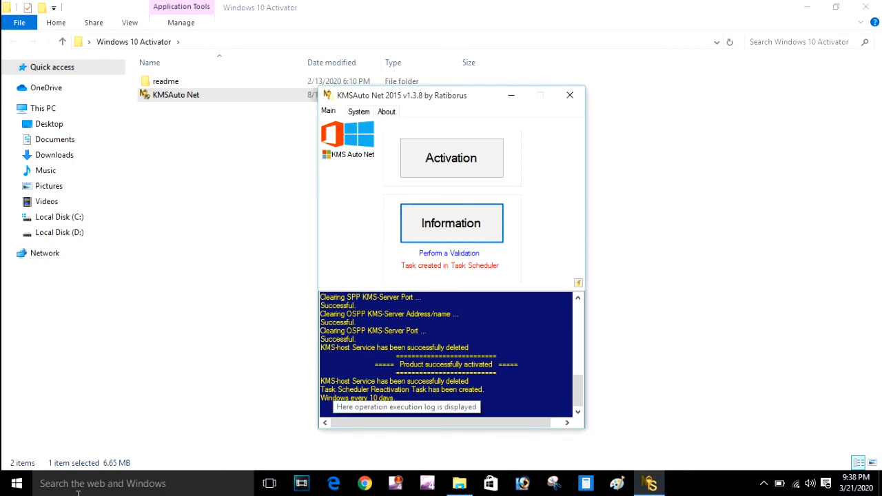
click(16, 483)
click(46, 417)
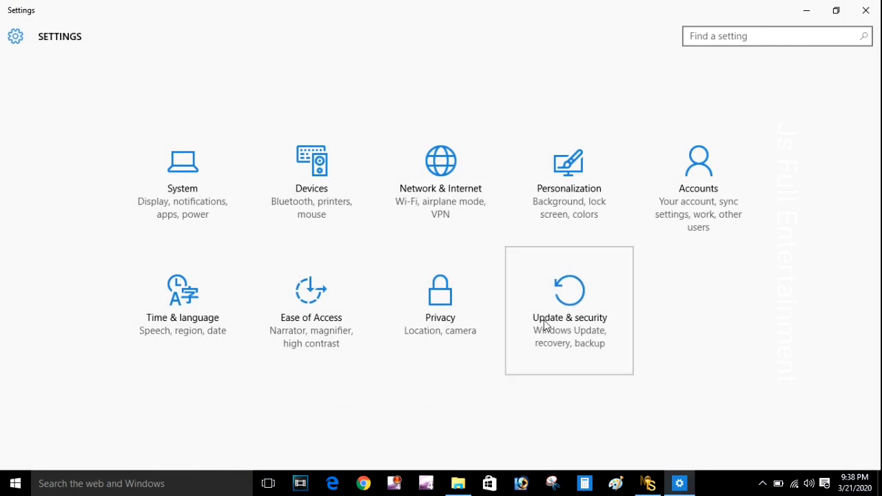
- Confirm Windows 10 Pro shows as activated, then minimize KMSAuto Net and the activator folder
click(569, 296)
click(115, 199)
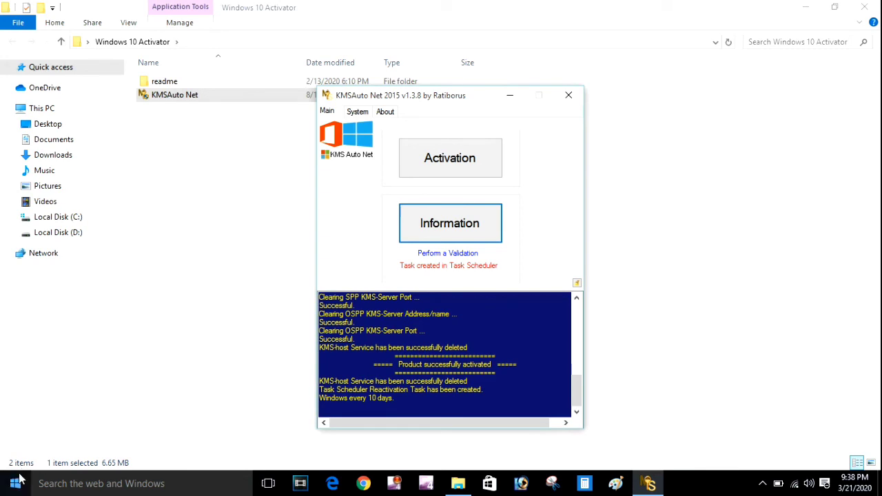
click(515, 95)
click(805, 7)
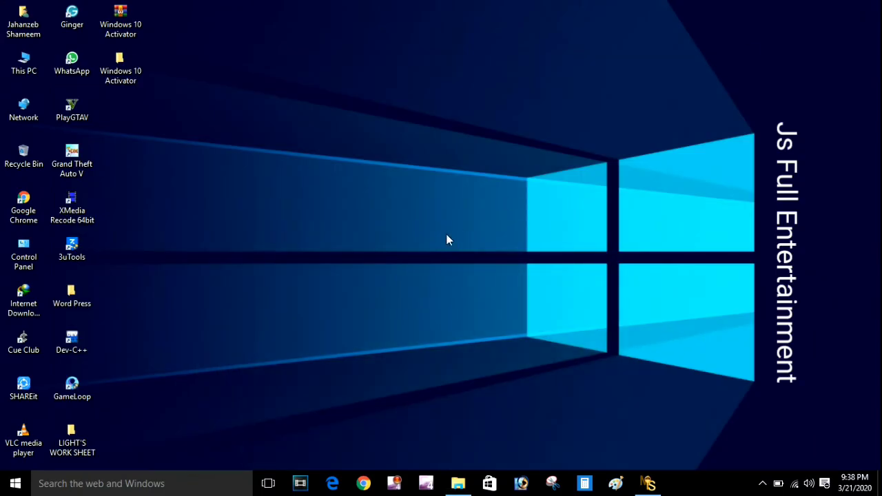